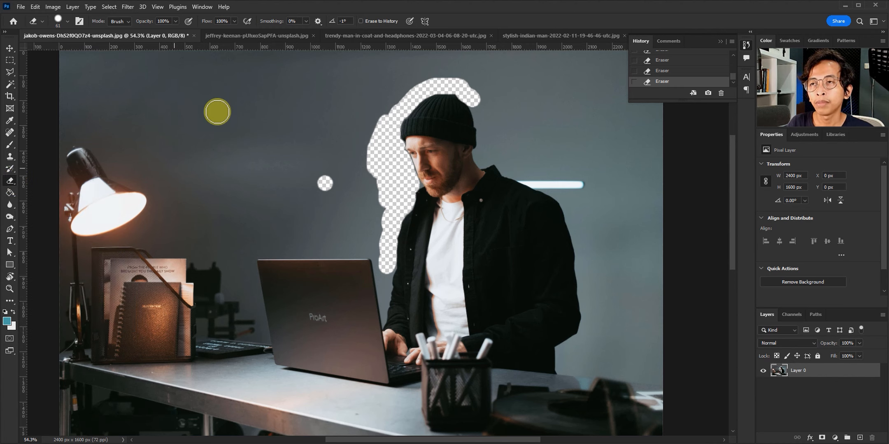
Erase the leftover background patches beside the man in the photo of the man wearing a cap
click(239, 36)
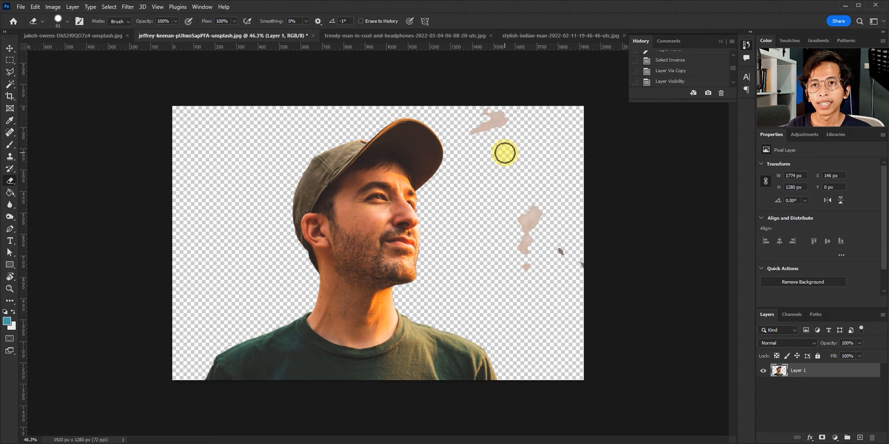
drag(475, 136, 499, 108)
mouse_move(533, 211)
mouse_down()
mouse_move(526, 264)
mouse_move(536, 211)
mouse_move(549, 239)
mouse_up()
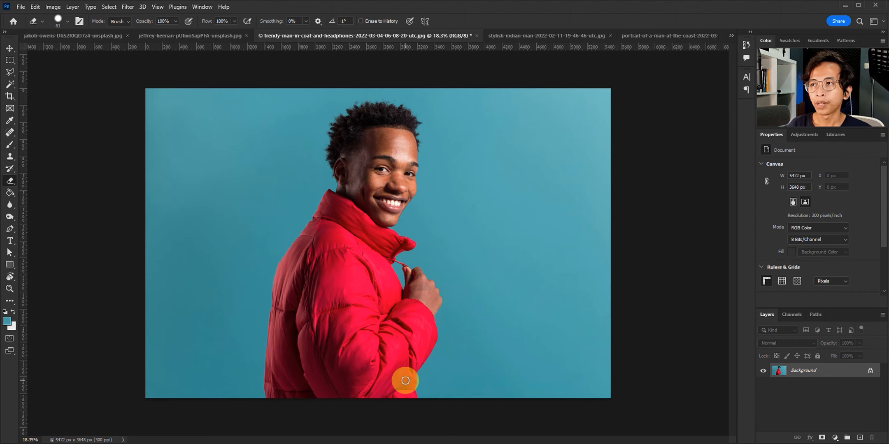
Select the teal background around the man in the red jacket with the Magic Wand, including the gap by his hand, and delete it
click(12, 82)
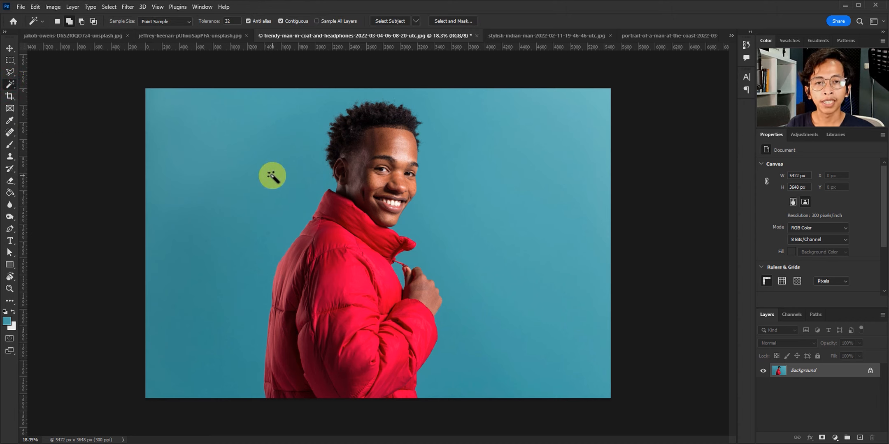
click(300, 174)
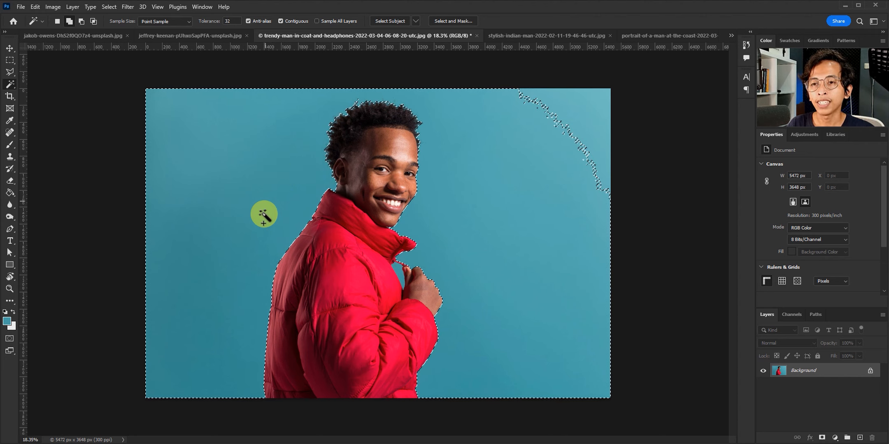
click(397, 273)
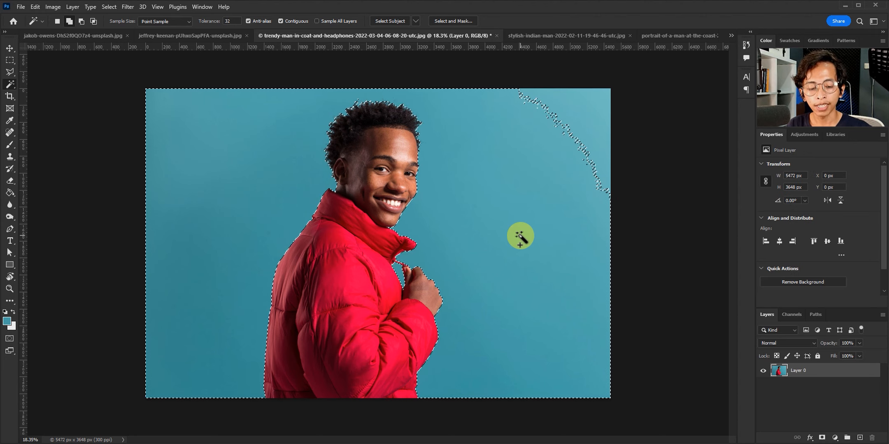
key(Delete)
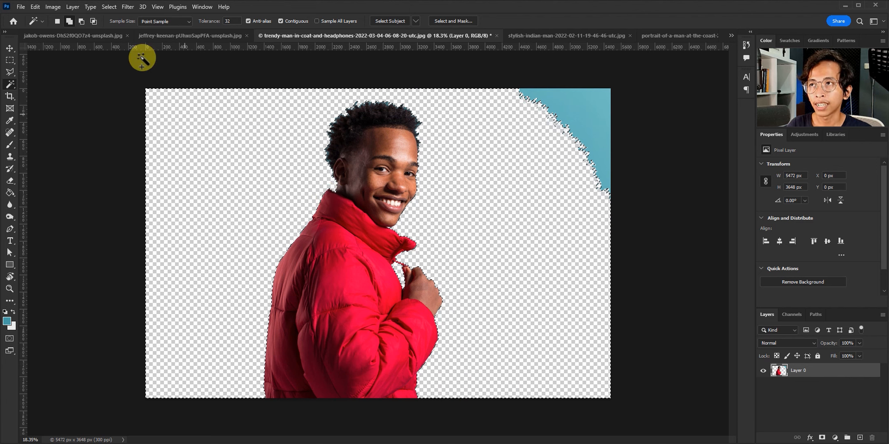
Deselect the selection and erase the remaining teal patch in the image's upper corner
click(110, 7)
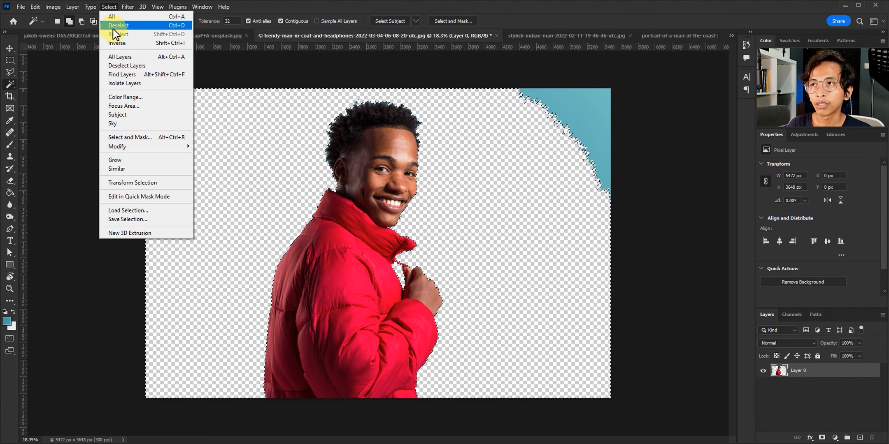
click(172, 27)
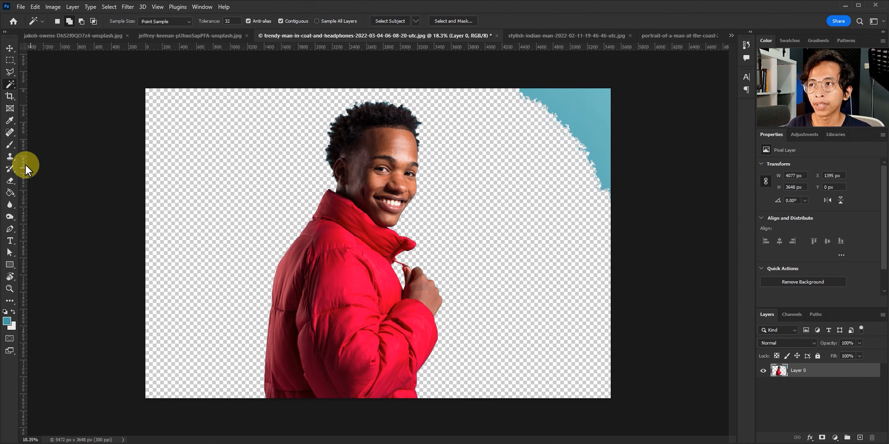
click(9, 181)
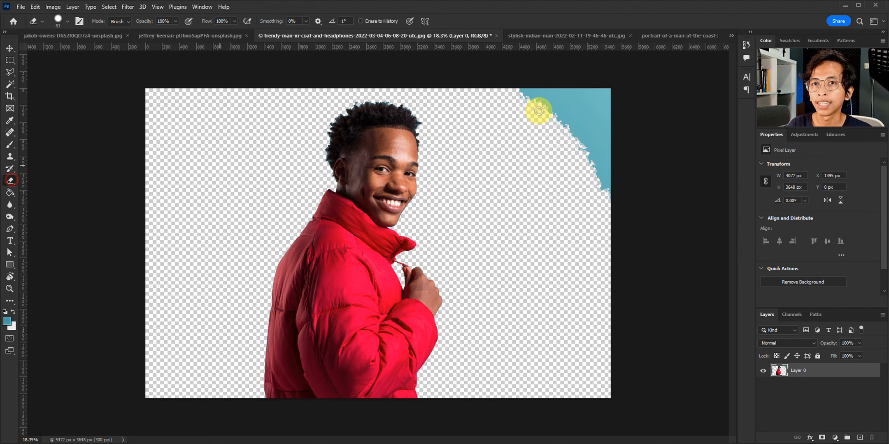
mouse_move(529, 94)
mouse_down()
mouse_move(613, 143)
mouse_move(621, 169)
mouse_up()
Choose the Magic Wand and switch to the stylish-indian-man photo
key(w)
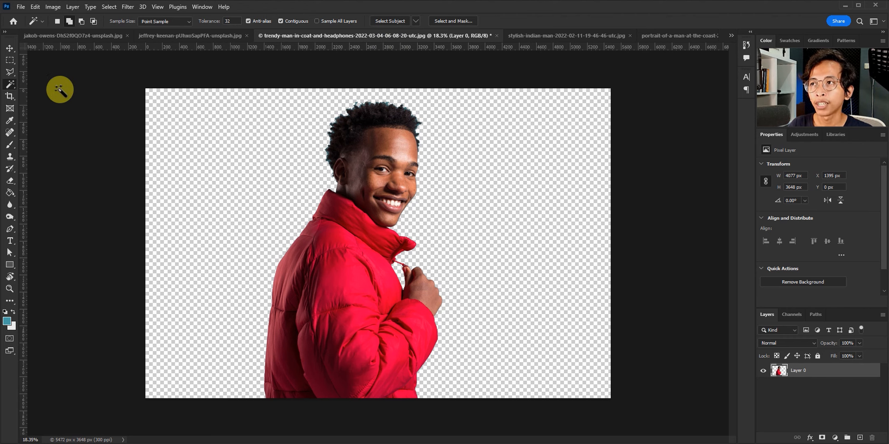
click(524, 38)
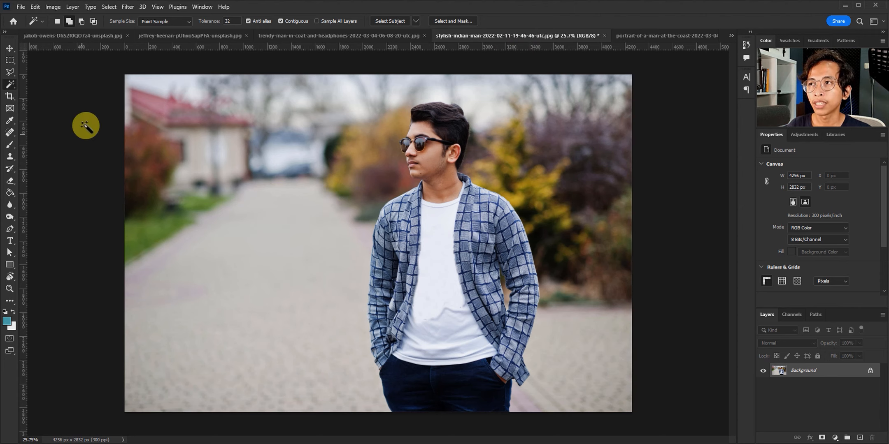
Try to select the blurred street background with the Magic Wand by adding several areas, and clear the selection
click(376, 156)
click(338, 229)
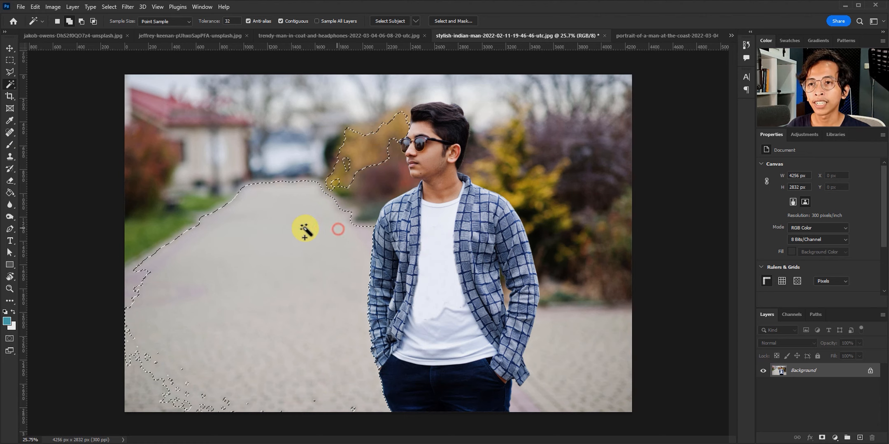
click(283, 164)
click(225, 174)
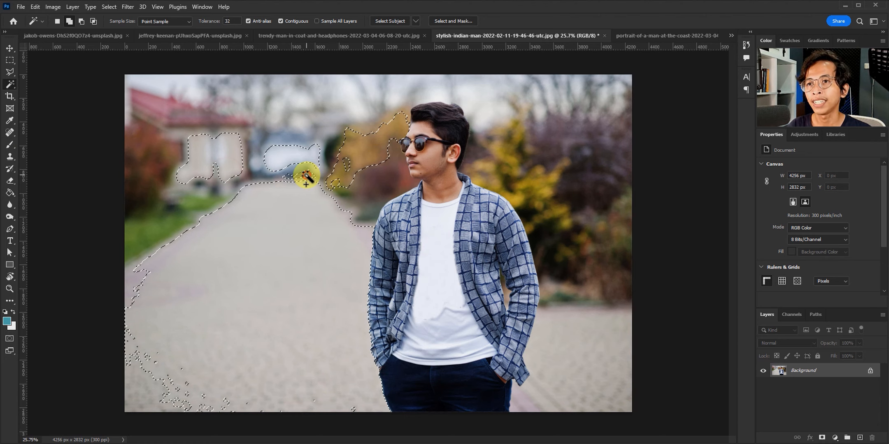
click(348, 160)
click(311, 115)
key(ctrl+d)
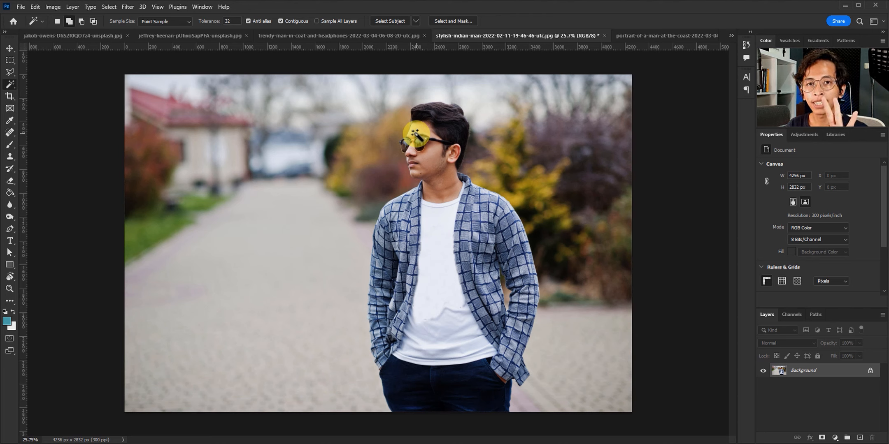
Start a Pen tool path on the checked jacket beside the collar and trace it along the shoulder's upper edge
click(10, 229)
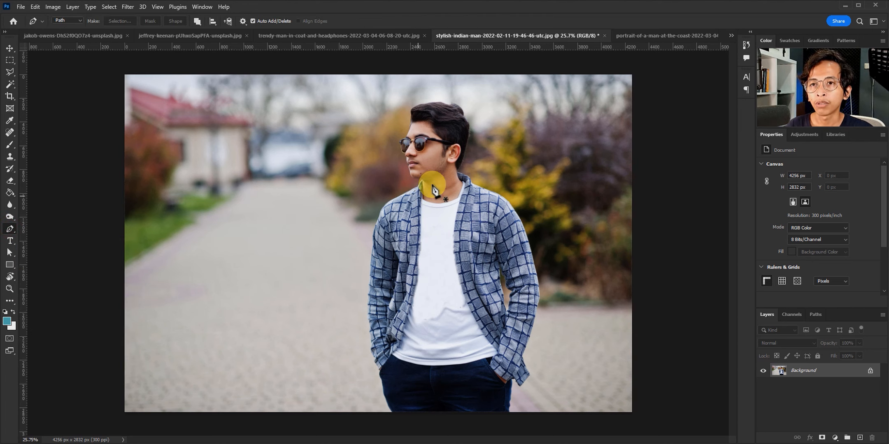
scroll(426, 187, up, 3)
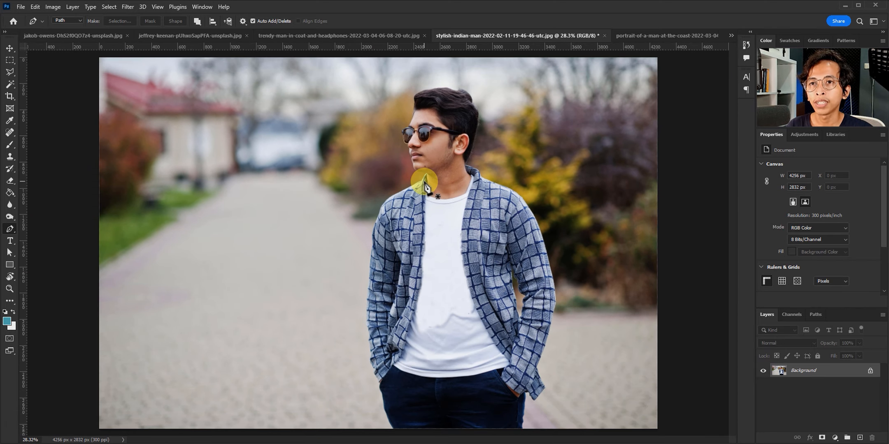
scroll(426, 187, up, 1)
scroll(426, 187, up, 3)
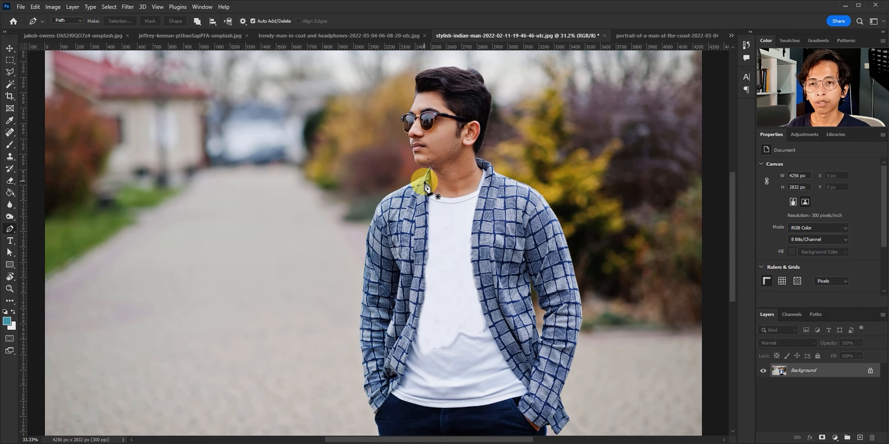
scroll(426, 187, up, 1)
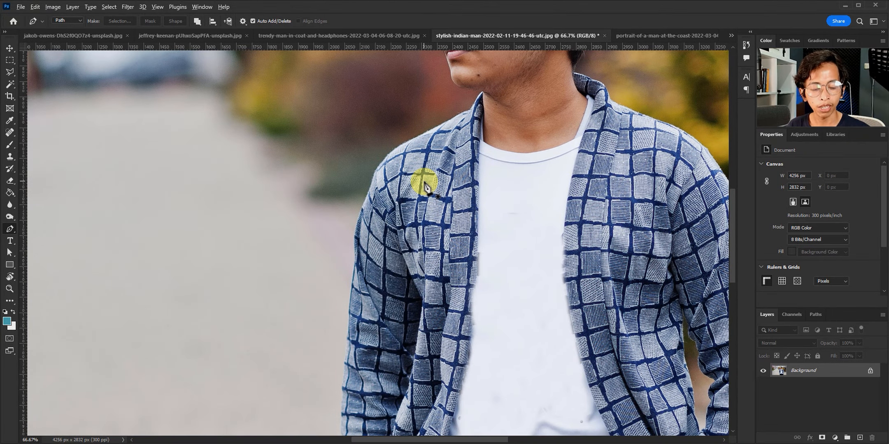
scroll(427, 187, up, 2)
scroll(427, 187, down, 3)
scroll(427, 187, up, 1)
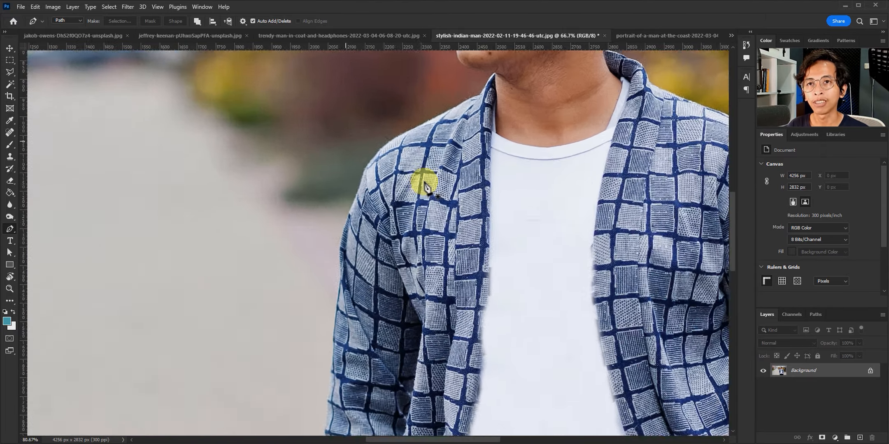
scroll(427, 187, up, 2)
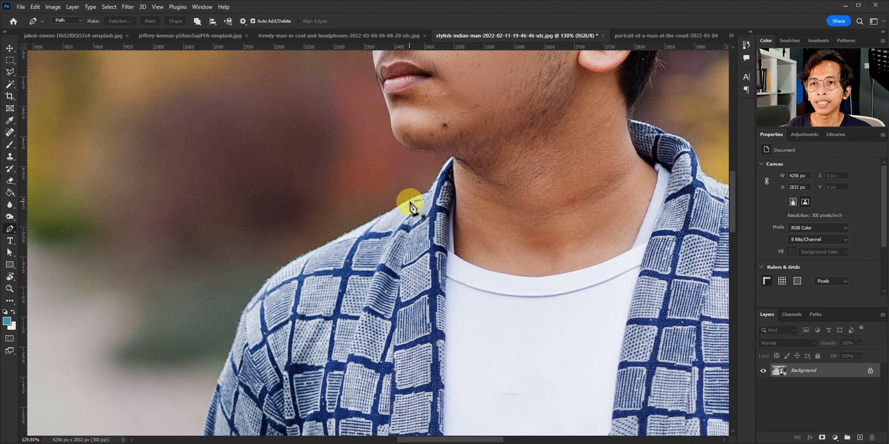
click(428, 193)
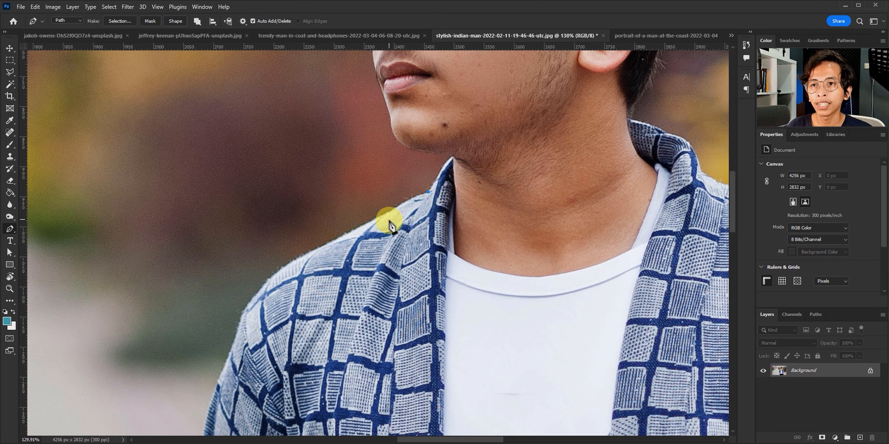
click(355, 229)
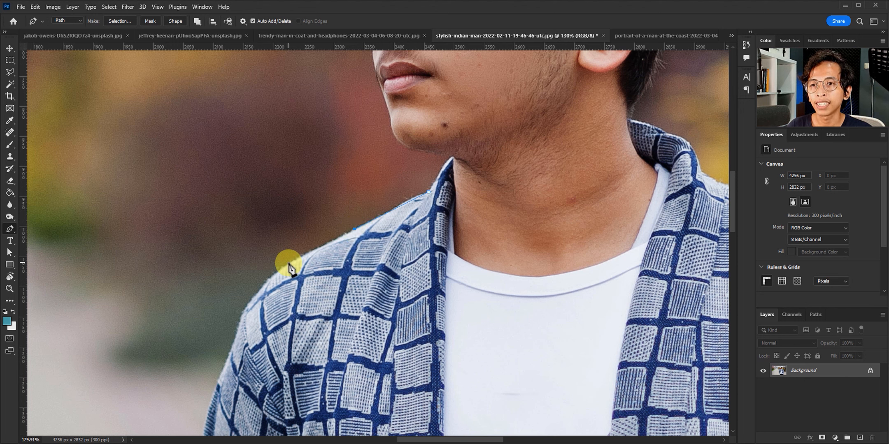
click(289, 263)
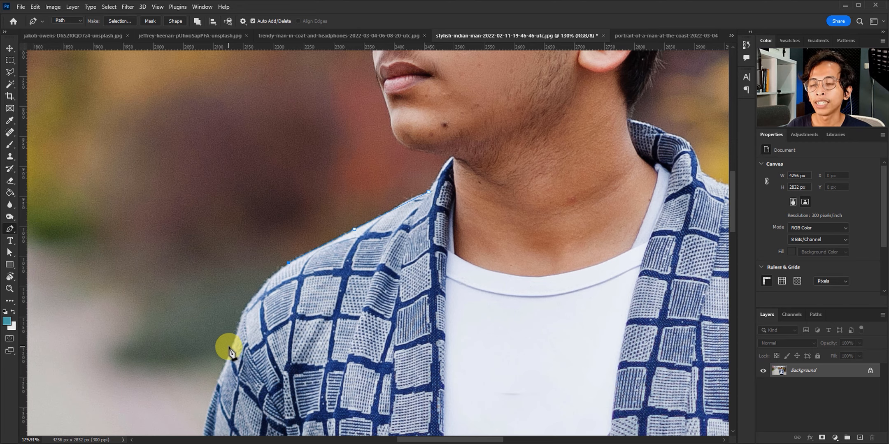
Continue the path with curved anchor points around the shoulder and onto the top of the sleeve
drag(246, 318, 291, 184)
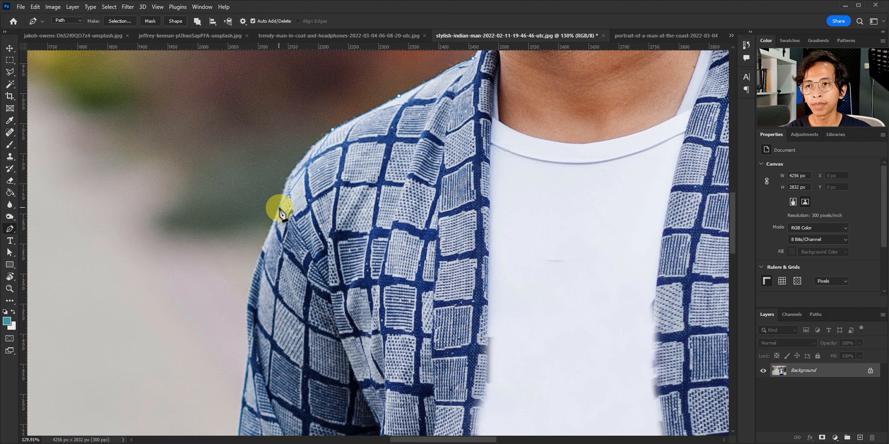
drag(275, 210, 275, 237)
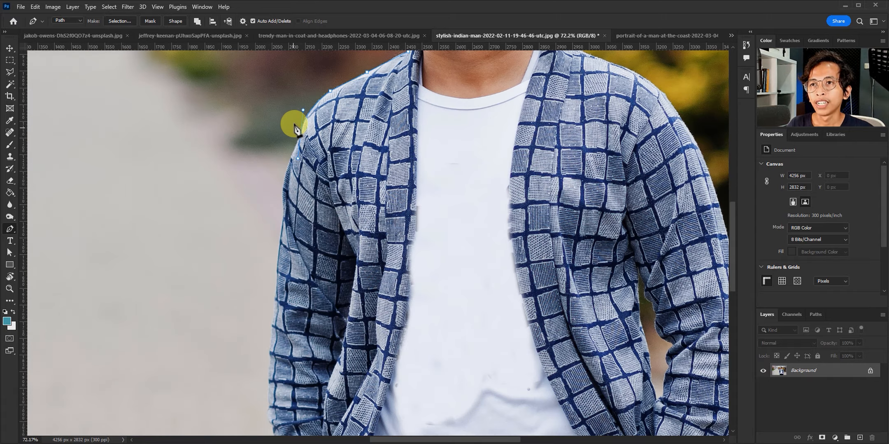
scroll(294, 123, up, 3)
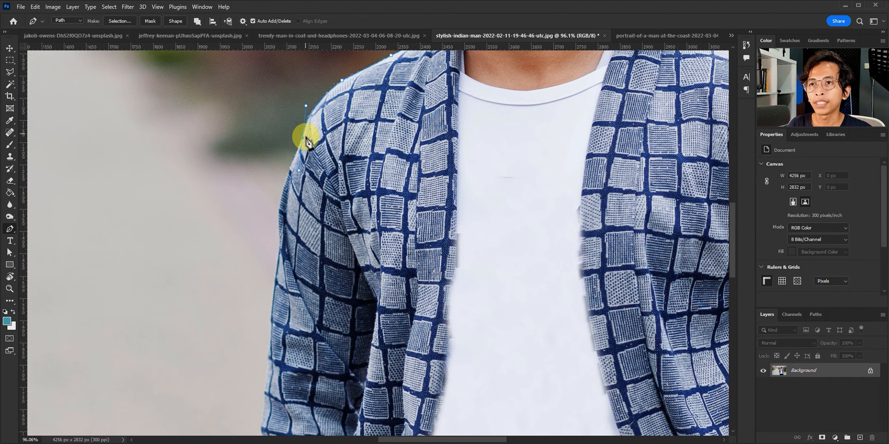
scroll(284, 202, up, 2)
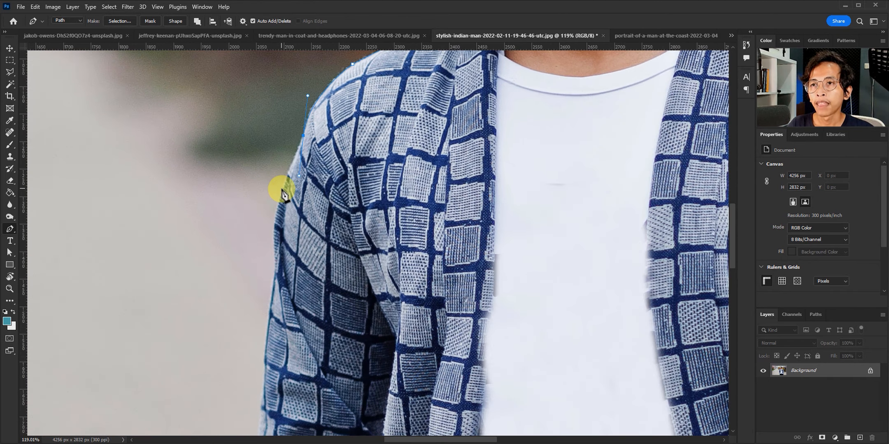
mouse_move(276, 208)
mouse_down()
mouse_move(313, 145)
mouse_move(303, 140)
mouse_move(280, 194)
mouse_move(289, 205)
mouse_up()
scroll(289, 205, up, 2)
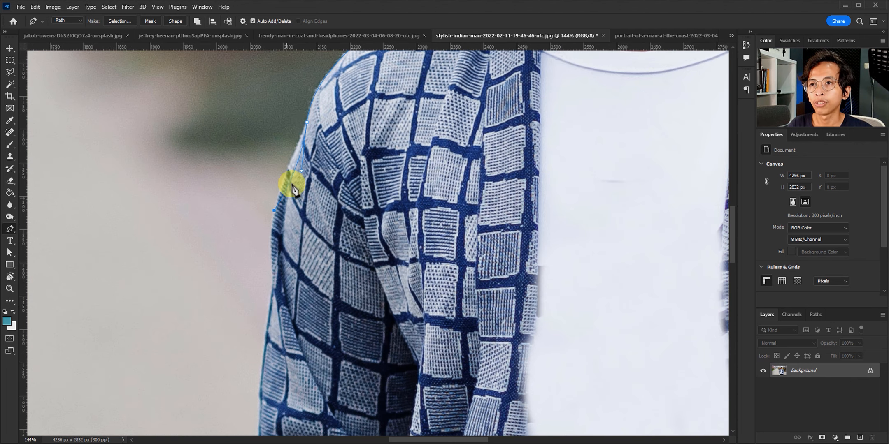
drag(301, 158, 305, 179)
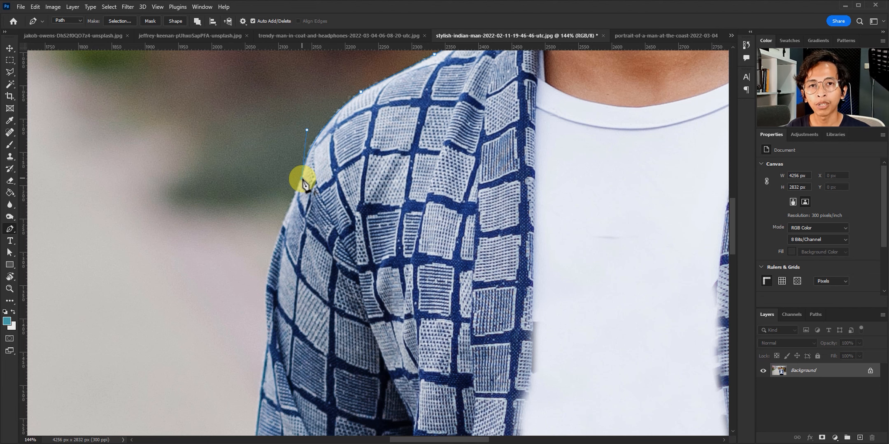
Add anchor points to the path along the outer edge of the upper sleeve
scroll(302, 163, down, 1)
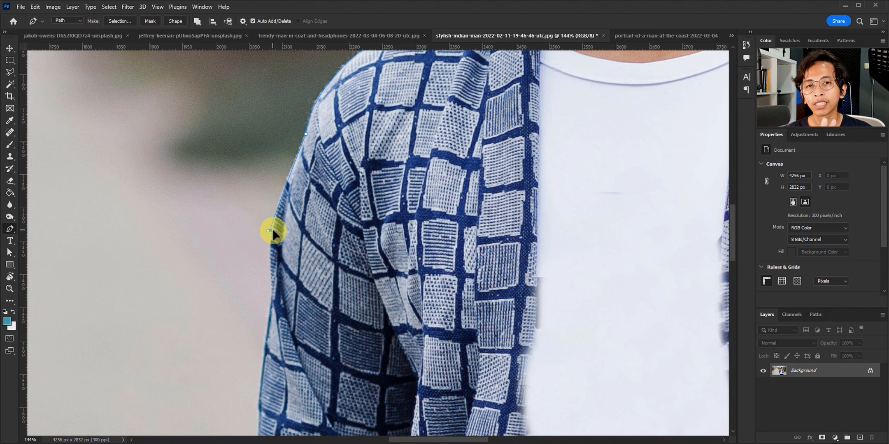
click(269, 240)
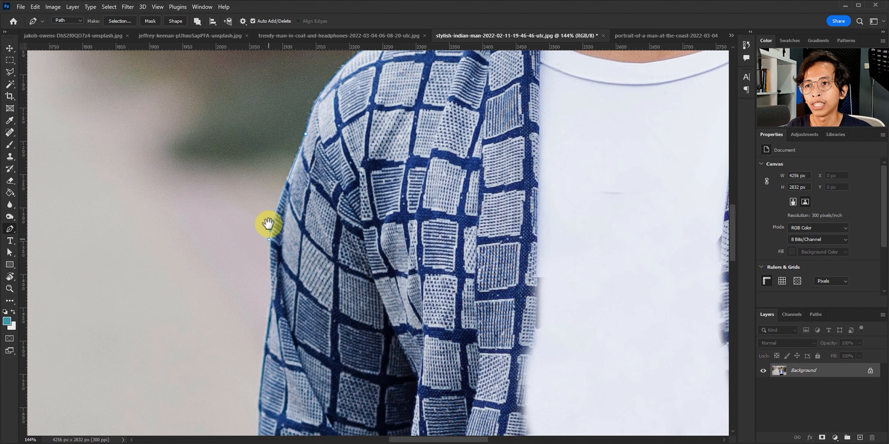
scroll(268, 224, down, 1)
drag(270, 270, 270, 273)
drag(270, 273, 273, 191)
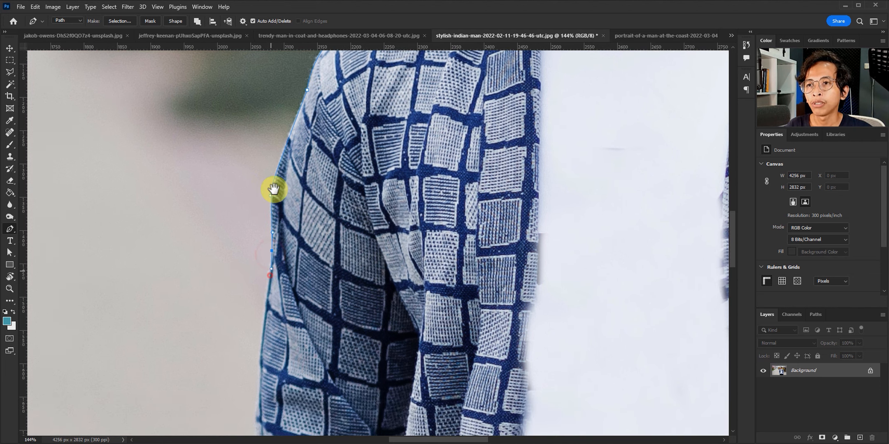
scroll(283, 200, down, 3)
scroll(271, 214, up, 1)
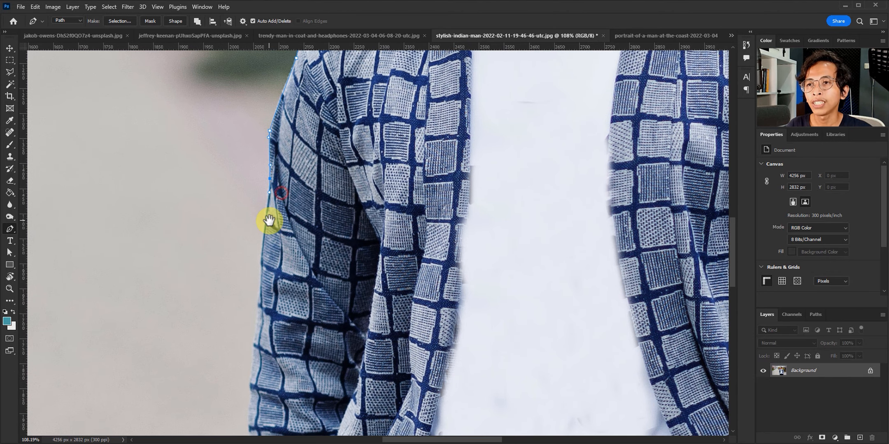
Continue the Pen tool path with anchor points down the outer edge of the lower jacket sleeve
drag(262, 244, 266, 169)
click(260, 206)
drag(268, 247, 258, 122)
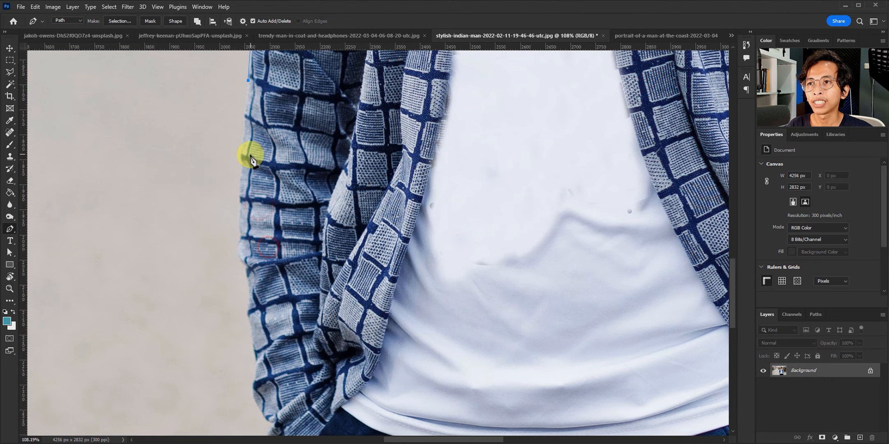
click(244, 140)
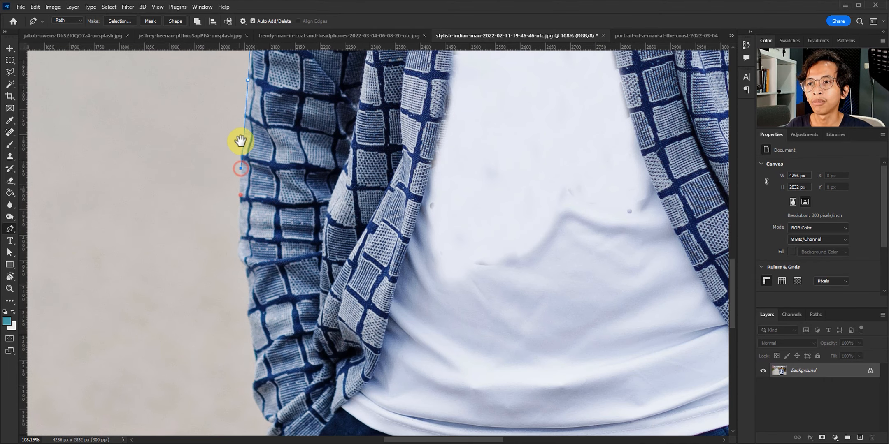
Convert the closed path around the man into a new anti-aliased selection with a feather radius of 0 pixels
key(ctrl+0)
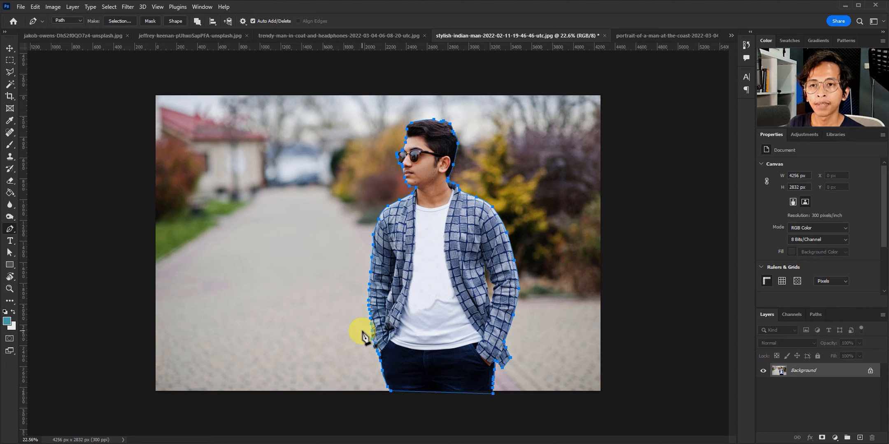
right_click(417, 223)
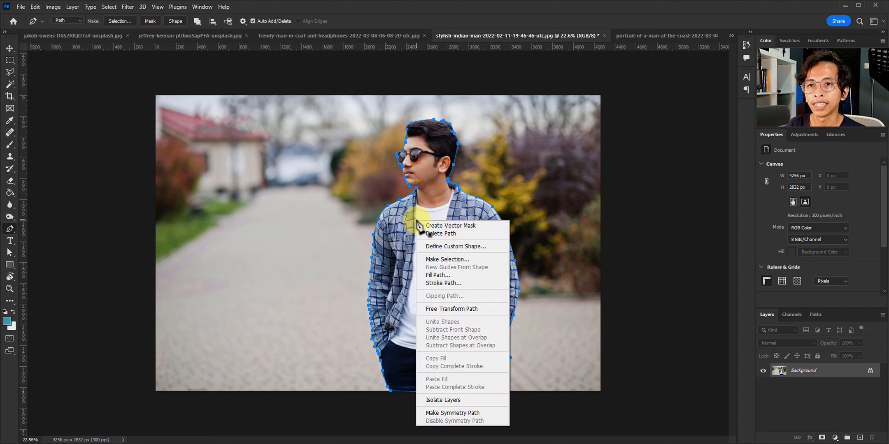
click(444, 260)
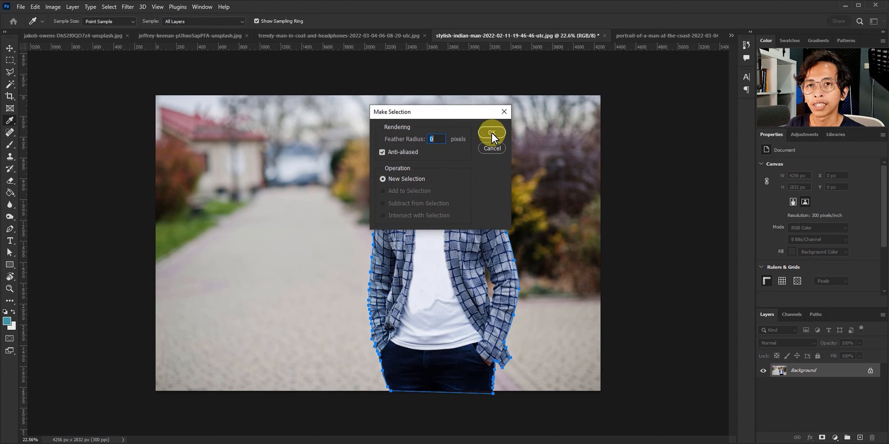
click(492, 133)
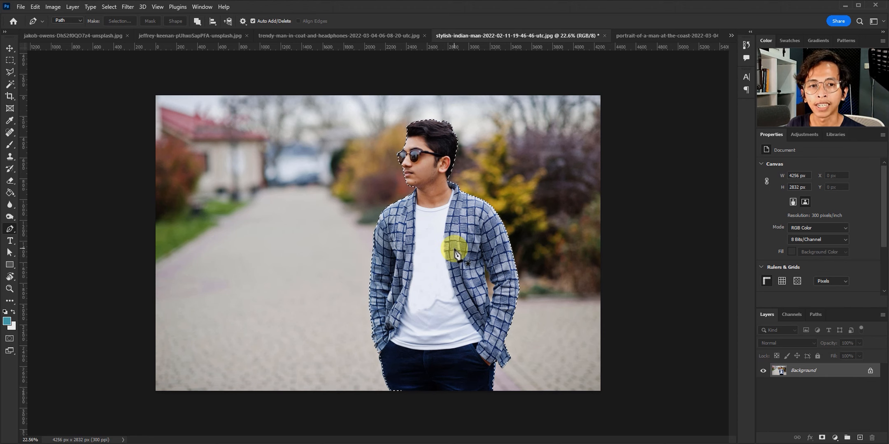
Unlock the background layer, try deleting the selected area, and undo the deletion
click(871, 371)
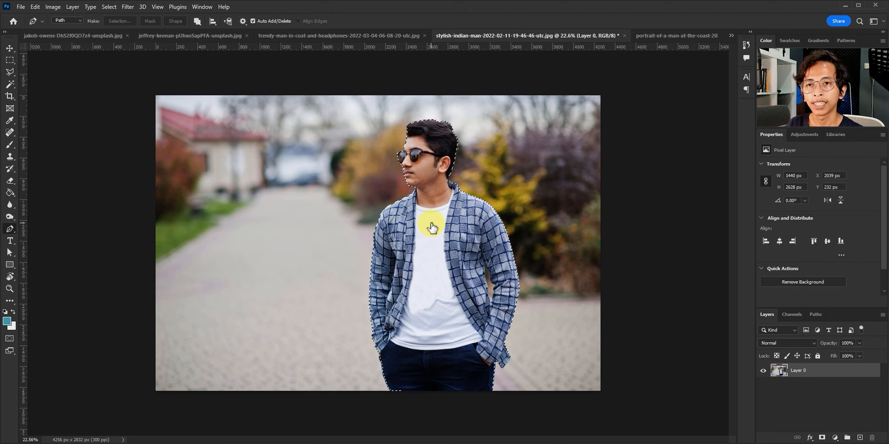
key(Delete)
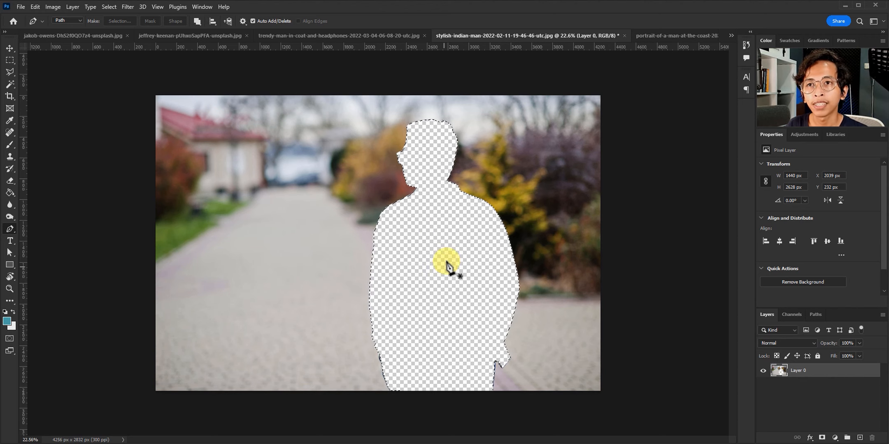
key(ctrl+z)
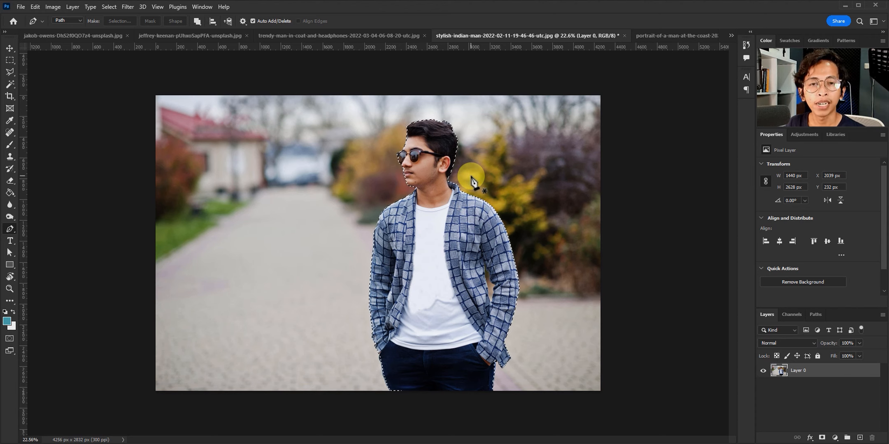
Invert the selection, delete the street background around the man, and clear the selection
click(113, 6)
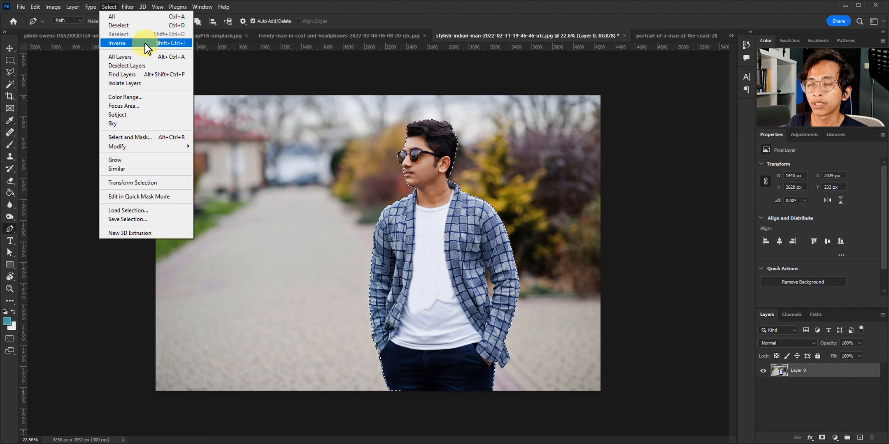
click(184, 44)
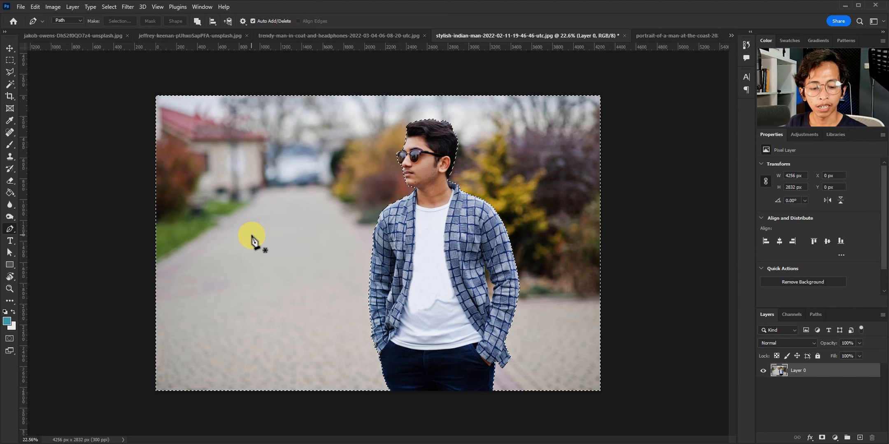
key(Delete)
key(ctrl+d)
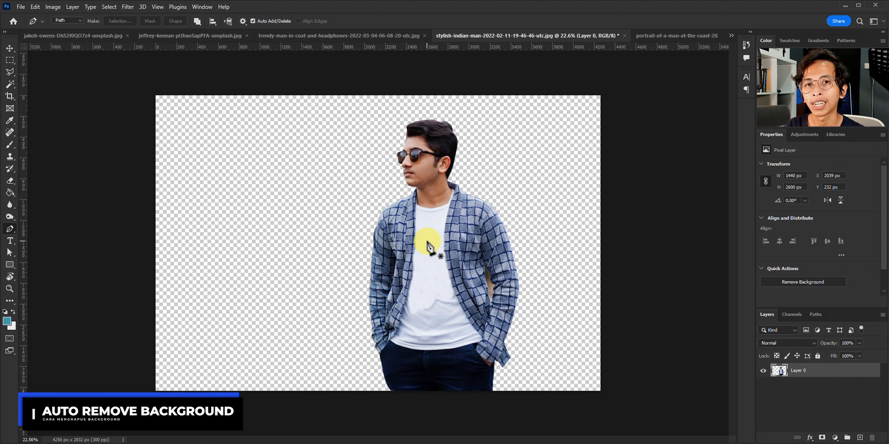
In the portrait of the man at the coast, unlock the background layer and apply the Remove Background quick action
key(ctrl+Tab)
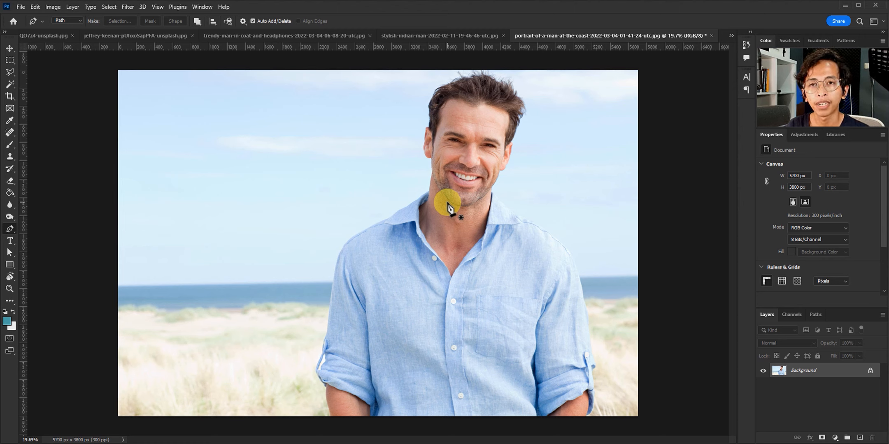
click(871, 371)
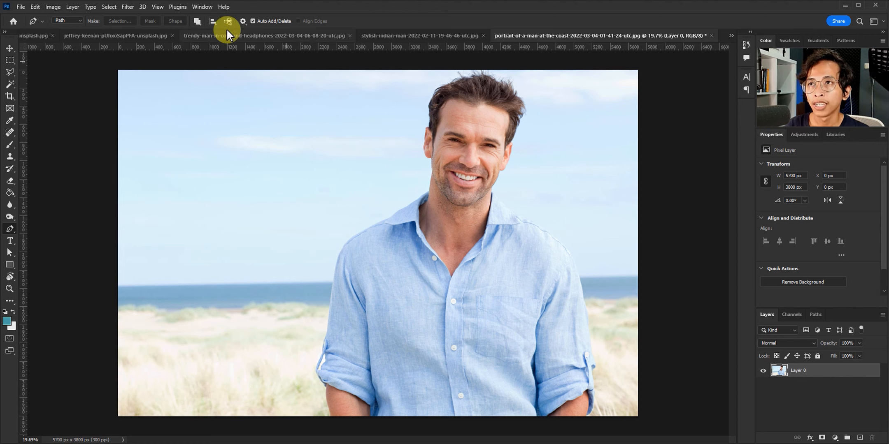
click(206, 8)
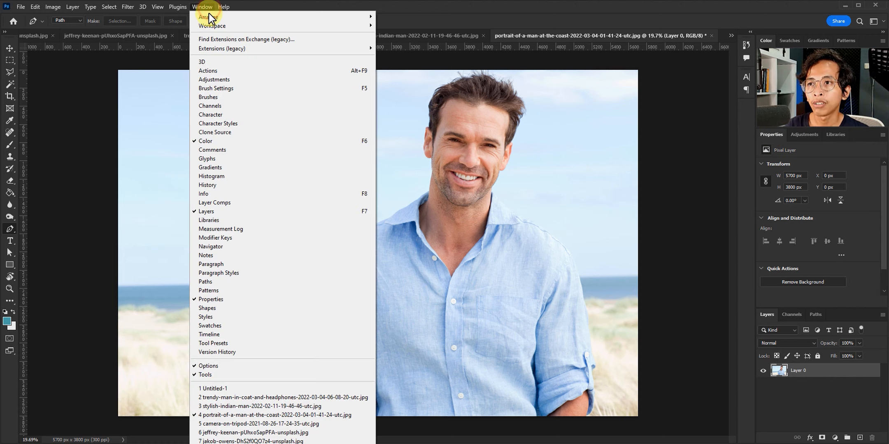
click(196, 300)
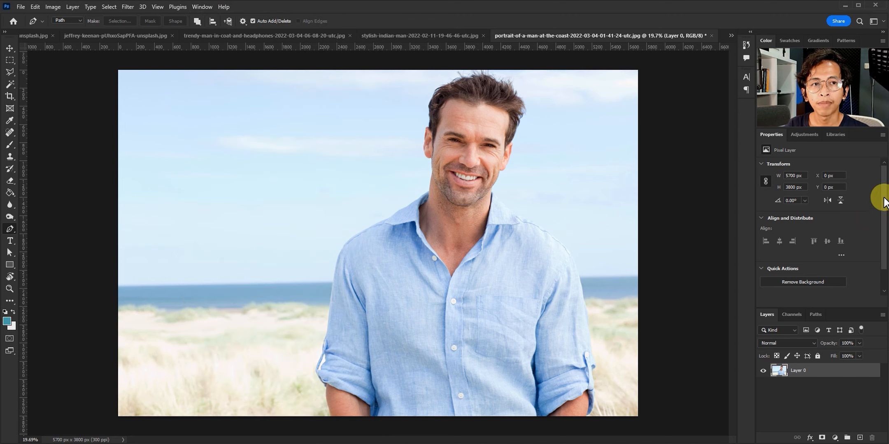
drag(883, 196, 876, 252)
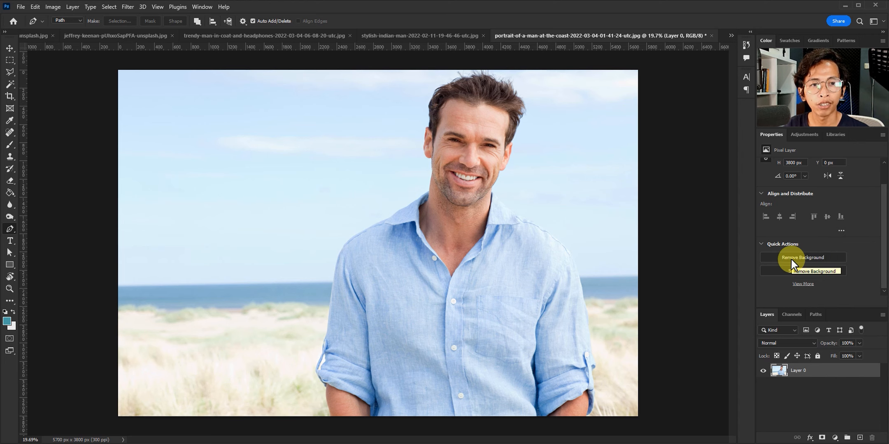
click(827, 257)
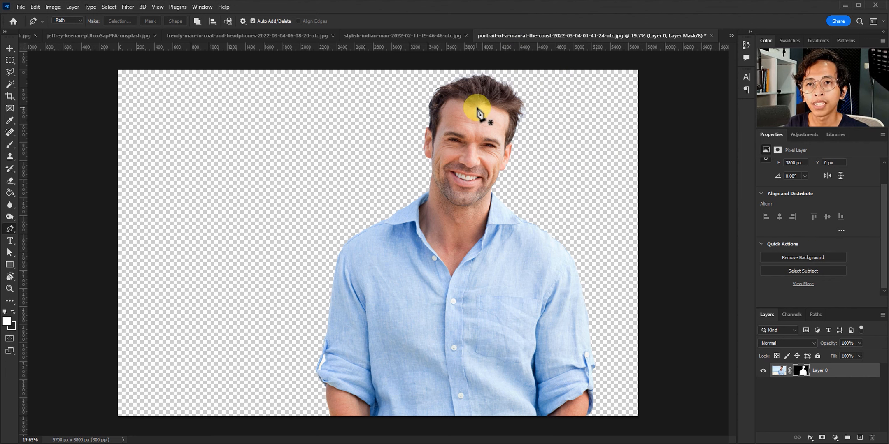
In the camera-on-tripod photo, unlock the background layer and apply the Remove Background quick action
click(730, 36)
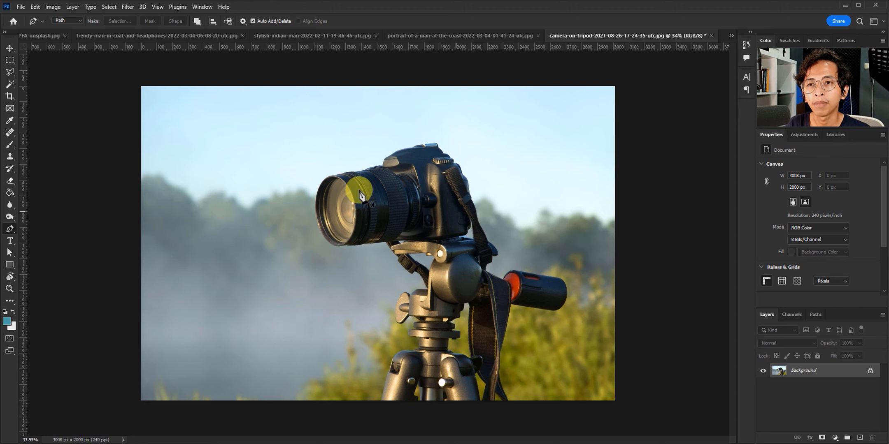
click(870, 372)
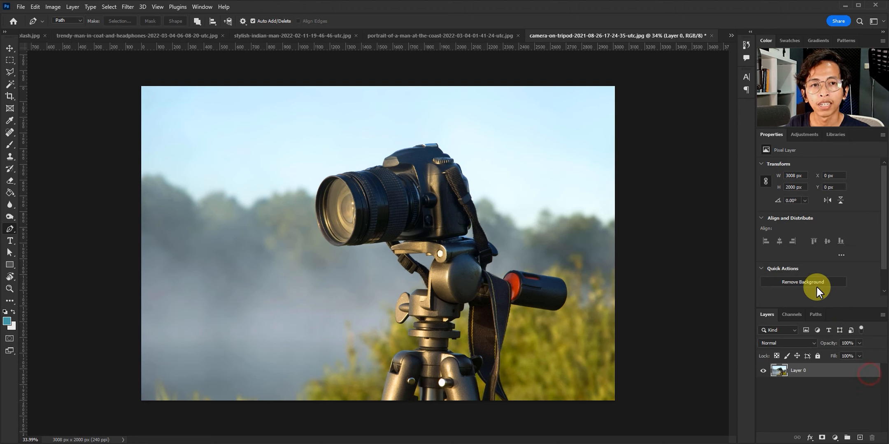
scroll(807, 279, down, 1)
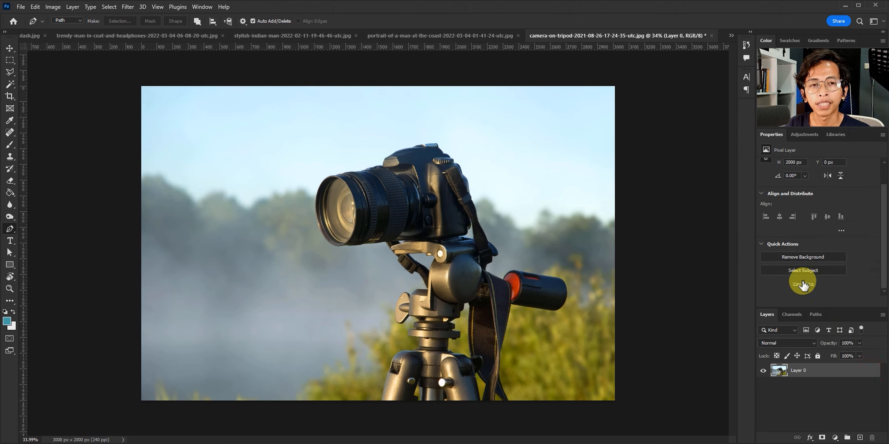
click(794, 257)
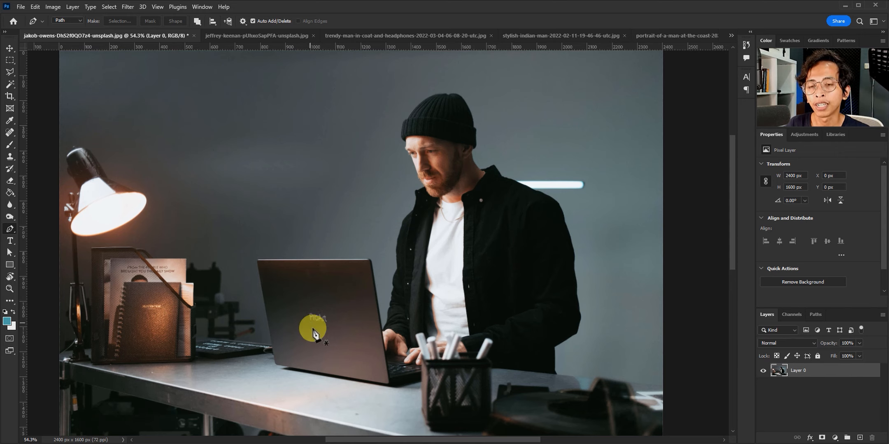
Try the Remove Background quick action on the photo of the man at the laptop, and undo it
click(815, 283)
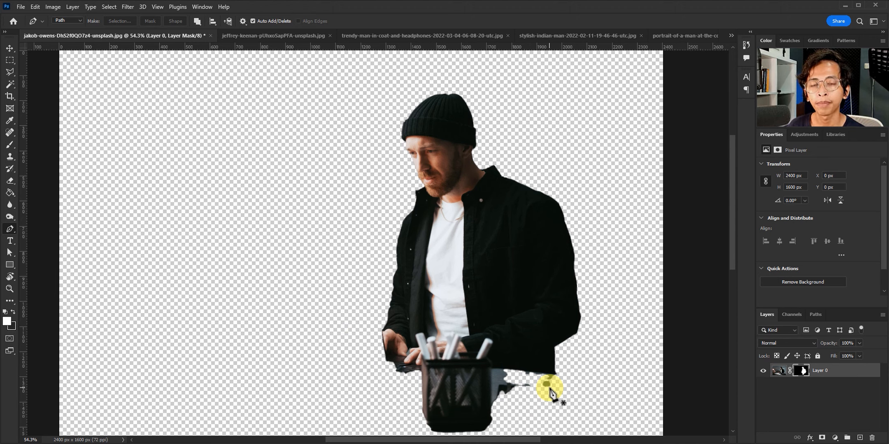
key(ctrl+z)
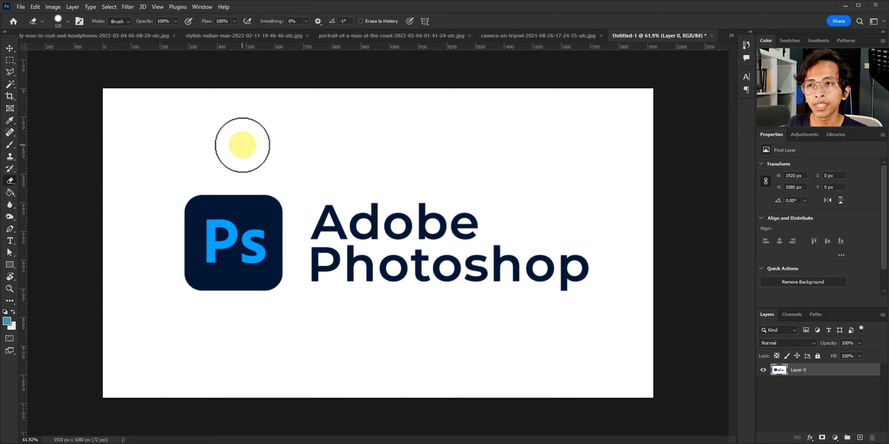
Try erasing the white area between the Ps logo and the Adobe Photoshop text, and undo the stroke
mouse_move(276, 173)
mouse_down()
mouse_move(298, 190)
mouse_move(301, 225)
mouse_up()
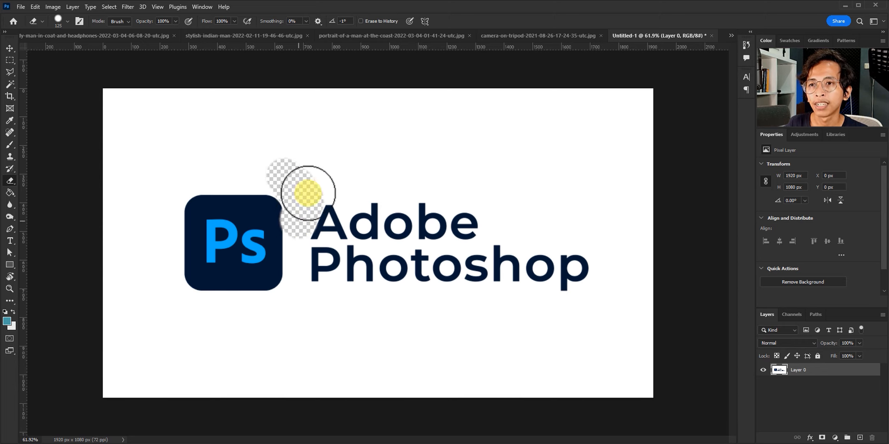
key(ctrl+z)
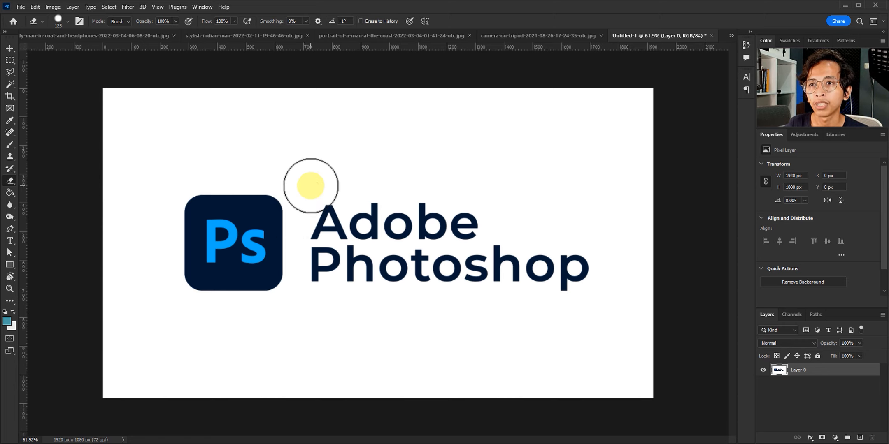